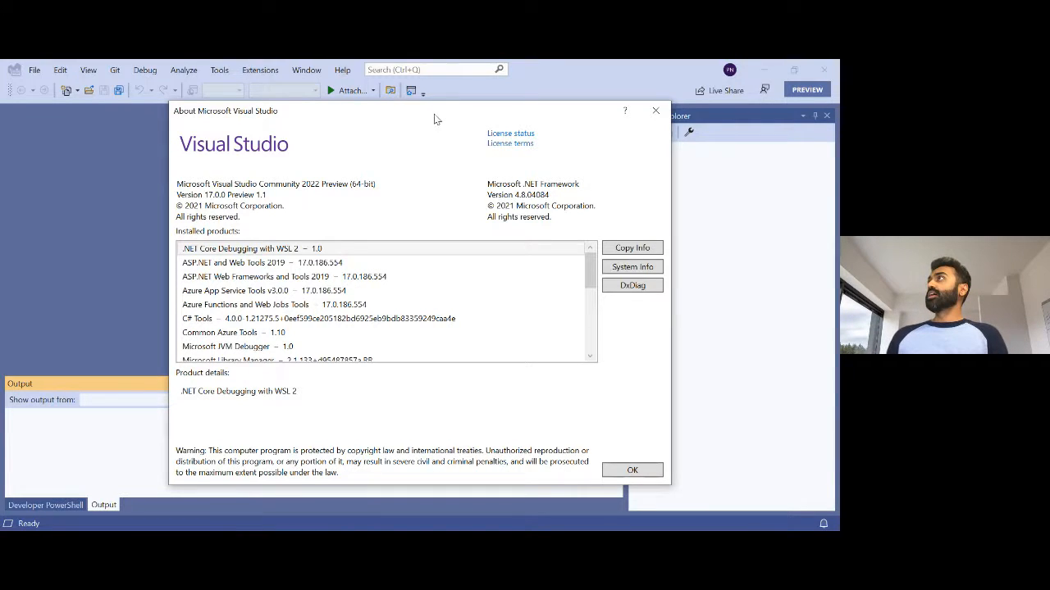
# Step: Close the About Microsoft Visual Studio window and open the account settings of the signed-in profile
pyautogui.moveTo(433, 115); pyautogui.dragTo(414, 104)
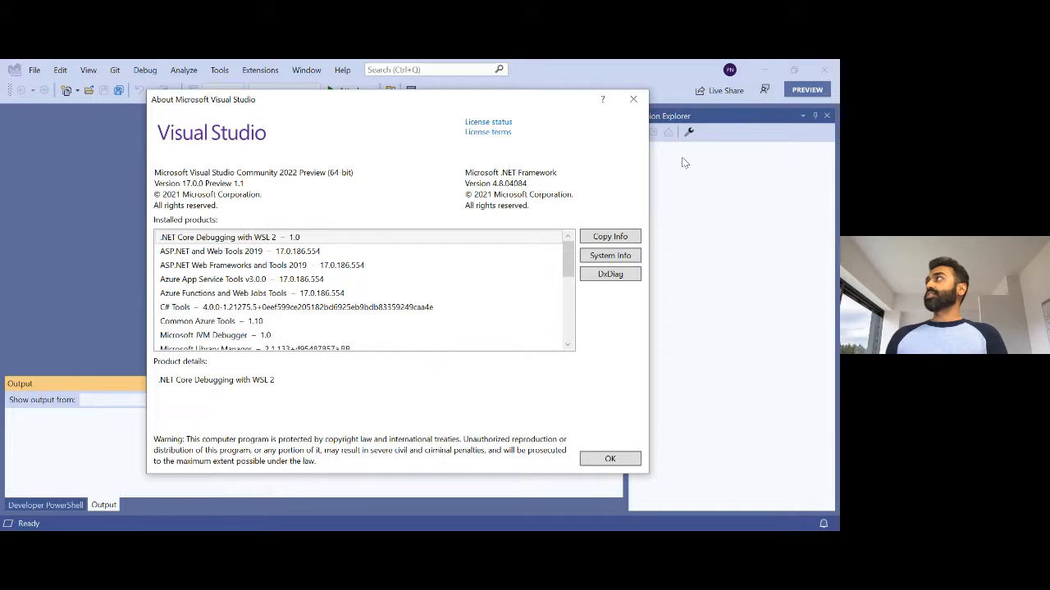
pyautogui.click(635, 103)
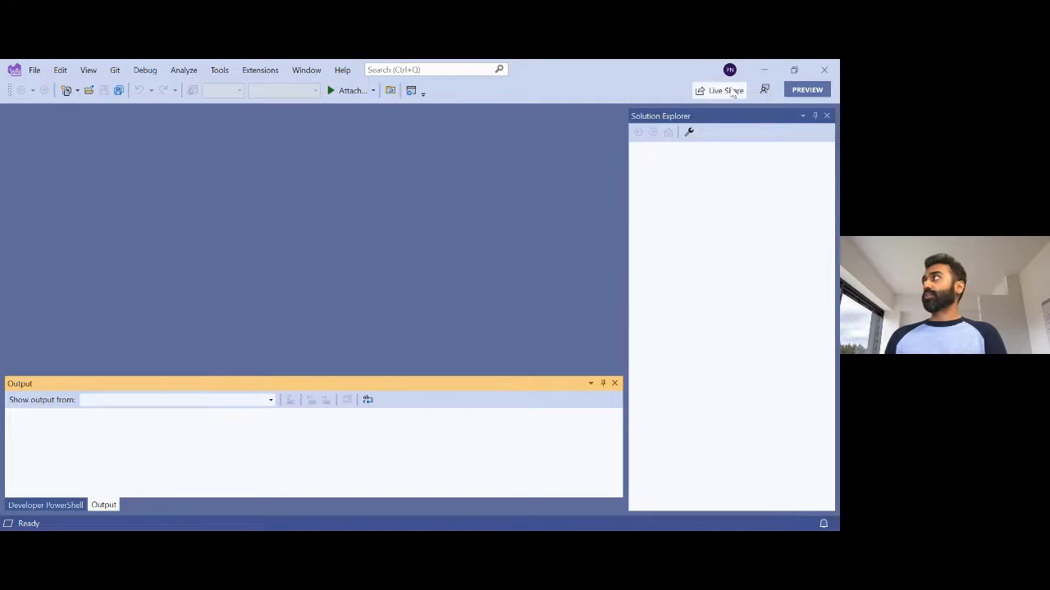
pyautogui.click(731, 71)
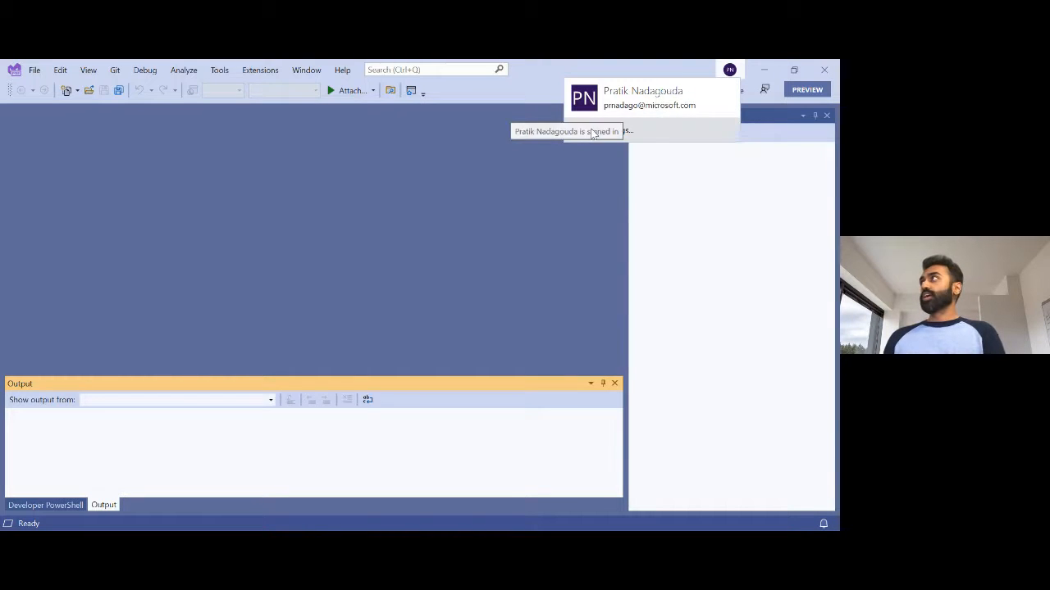
pyautogui.click(621, 130)
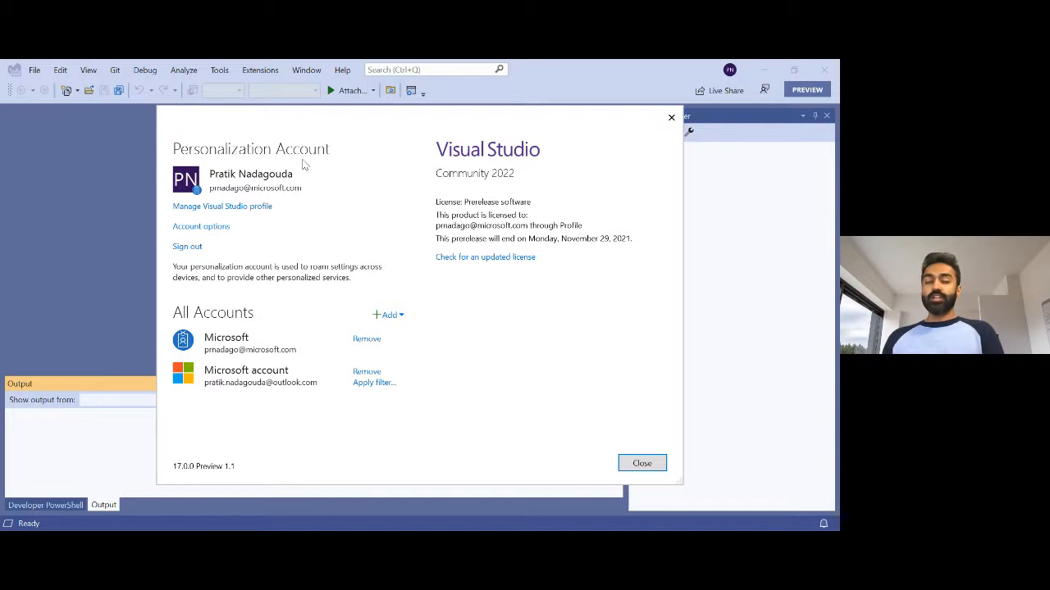
pyautogui.moveTo(348, 117); pyautogui.dragTo(353, 106)
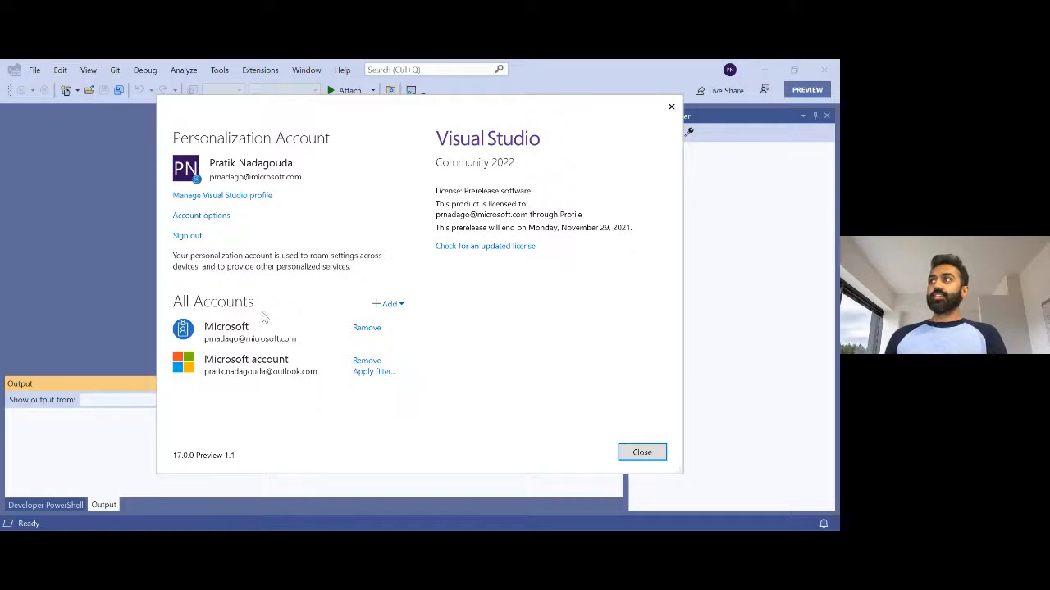
# Step: Add a GitHub account to the list of all accounts and close the account settings
pyautogui.click(388, 303)
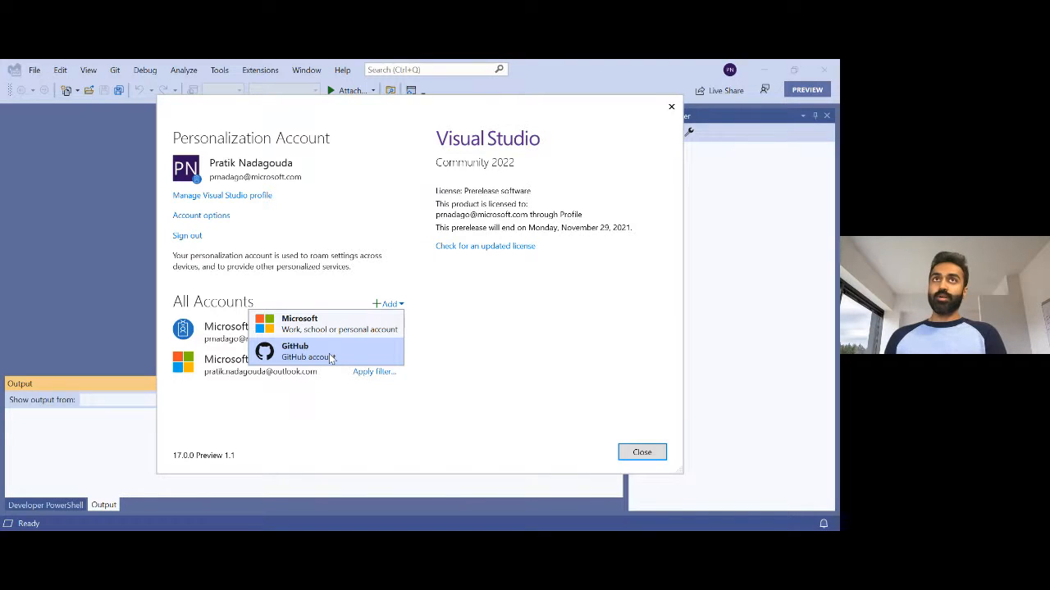
pyautogui.click(332, 358)
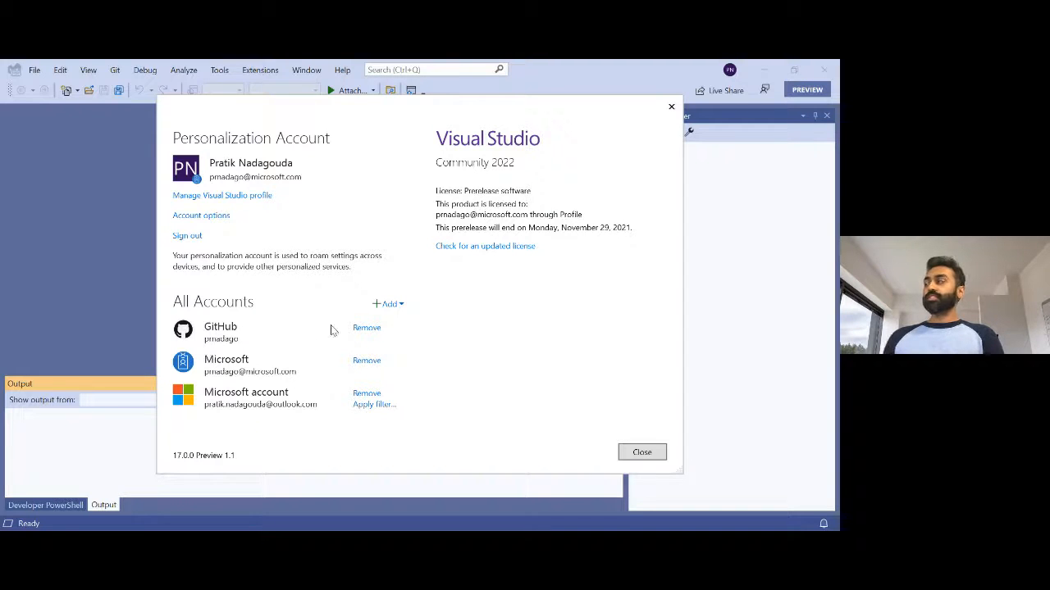
pyautogui.click(643, 452)
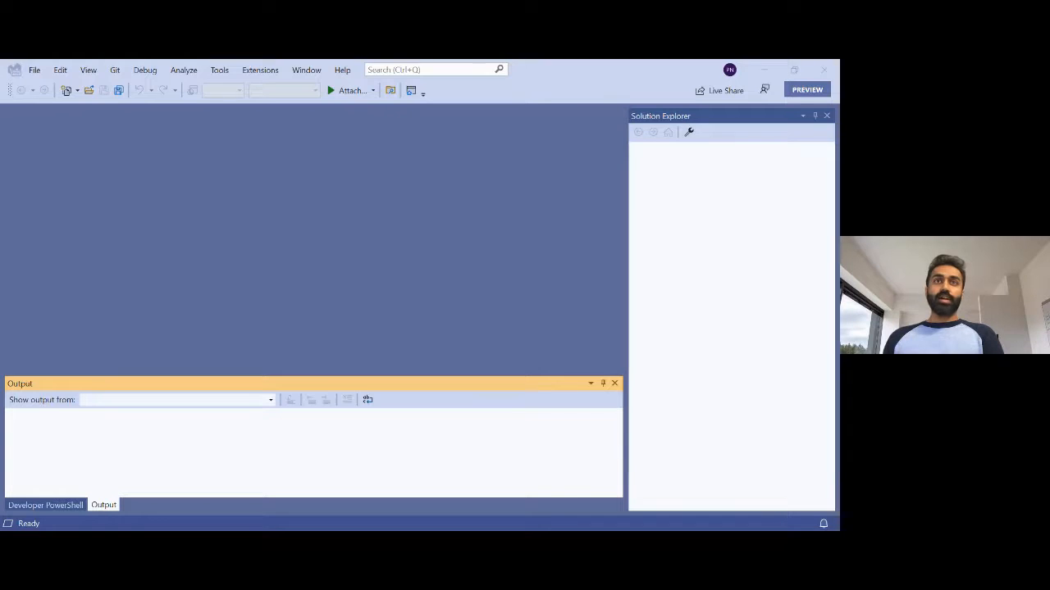
pyautogui.hotkey('alt', 'Tab')
pyautogui.click(518, 367)
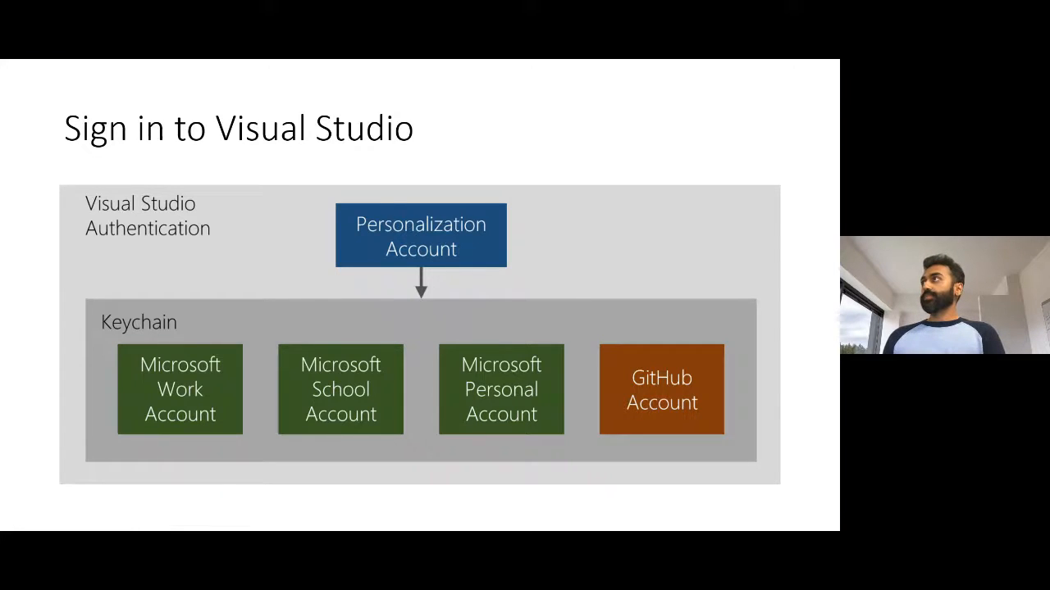
pyautogui.hotkey('alt', 'Tab')
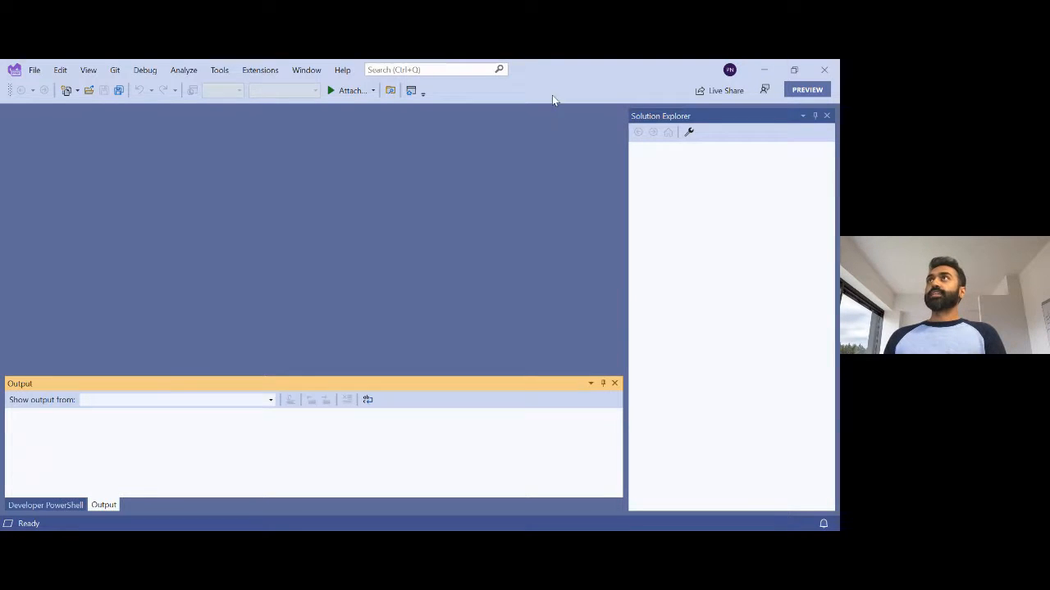
# Step: Start a new project based on the C# Console Application template
pyautogui.click(36, 70)
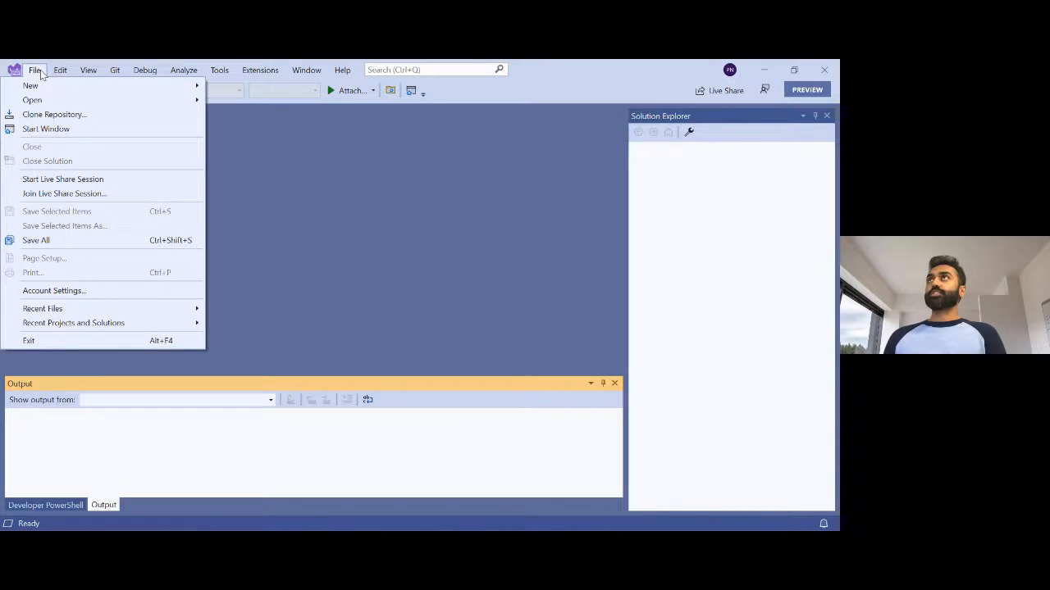
pyautogui.moveTo(38, 88)
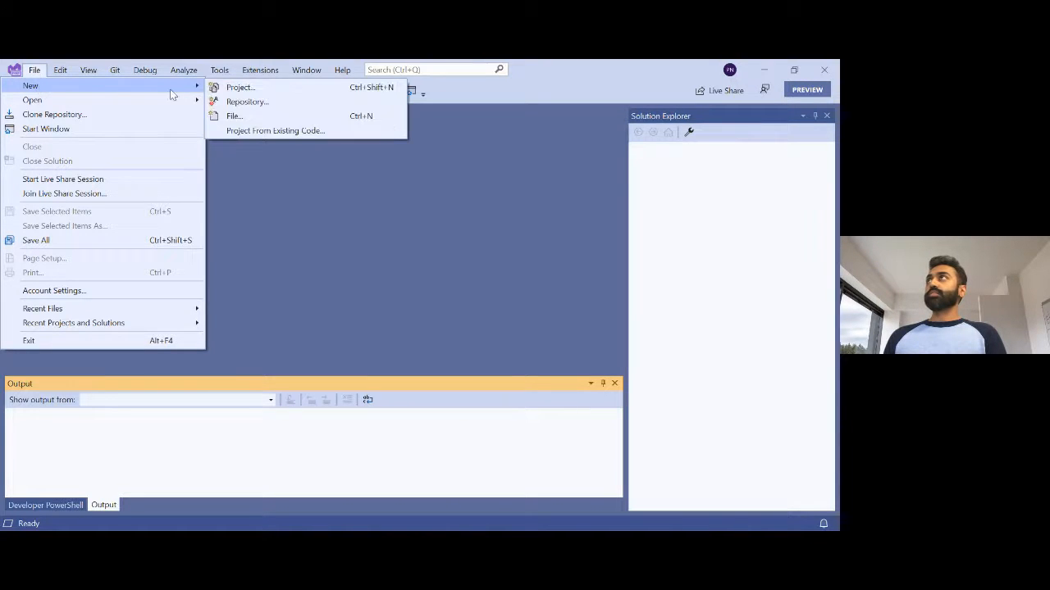
pyautogui.click(240, 87)
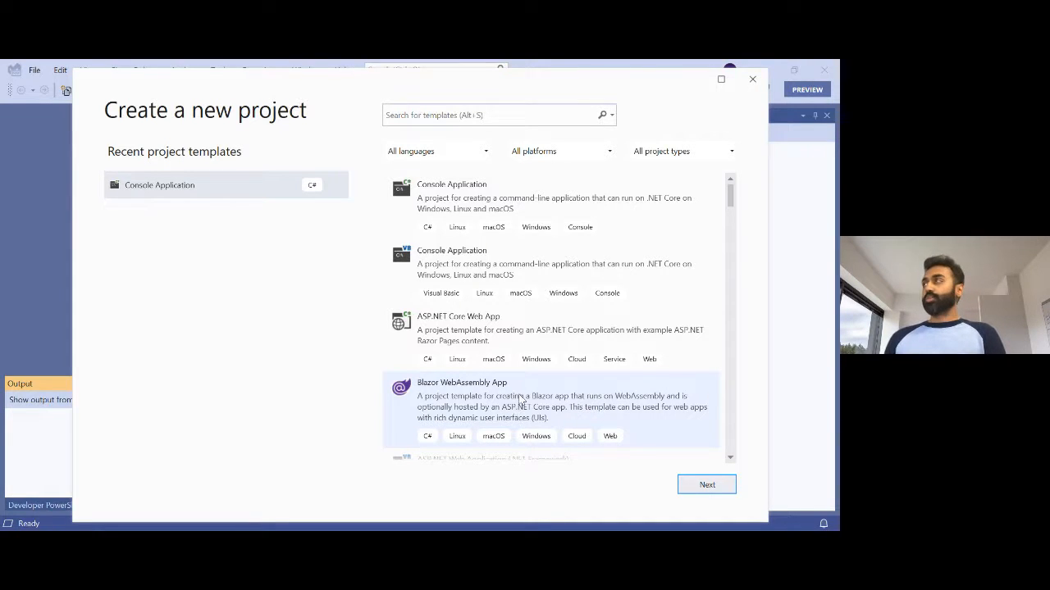
pyautogui.click(484, 209)
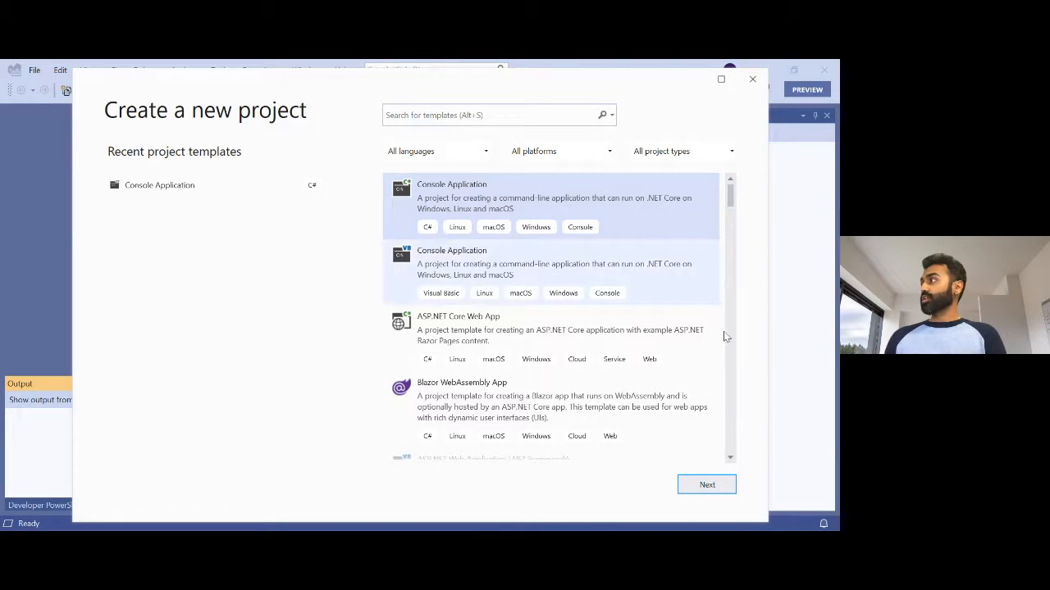
pyautogui.click(701, 487)
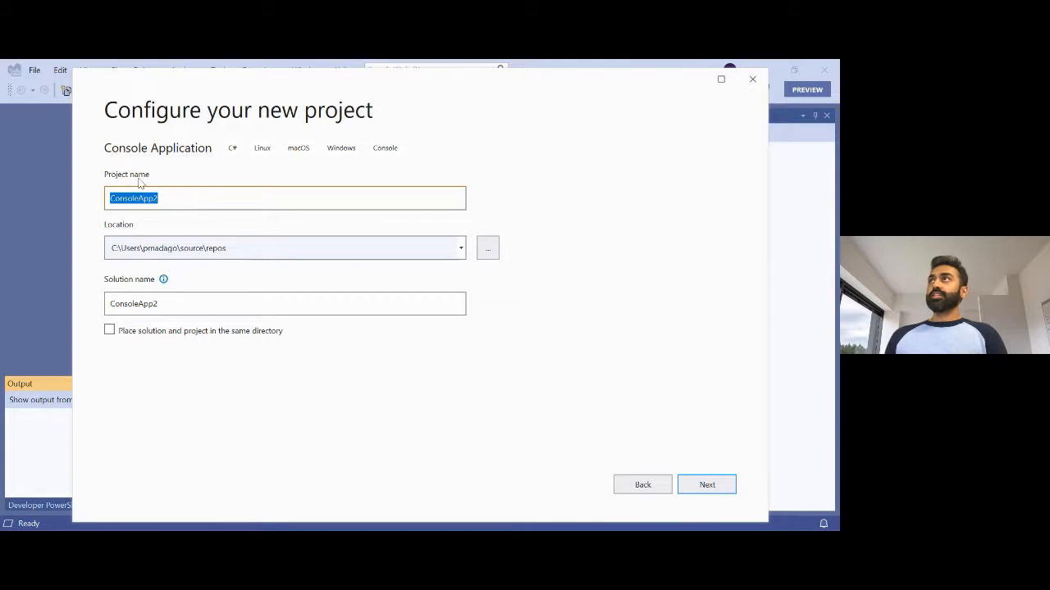
# Step: Name the project LearningGit and create it with the .NET 6.0 (Preview) framework
pyautogui.write('LearningGit')
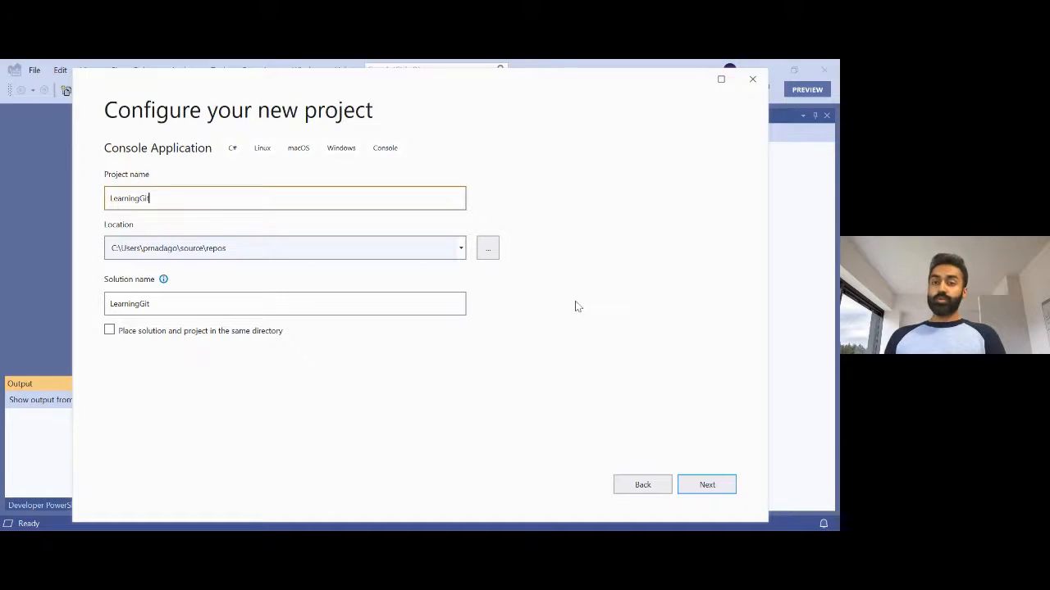
pyautogui.click(706, 487)
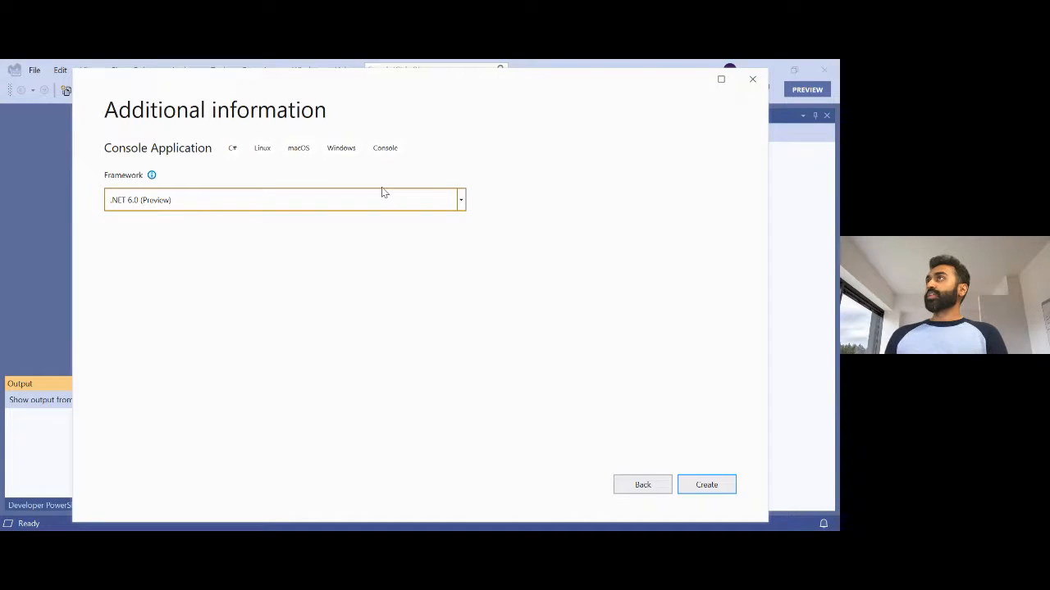
pyautogui.press('Return')
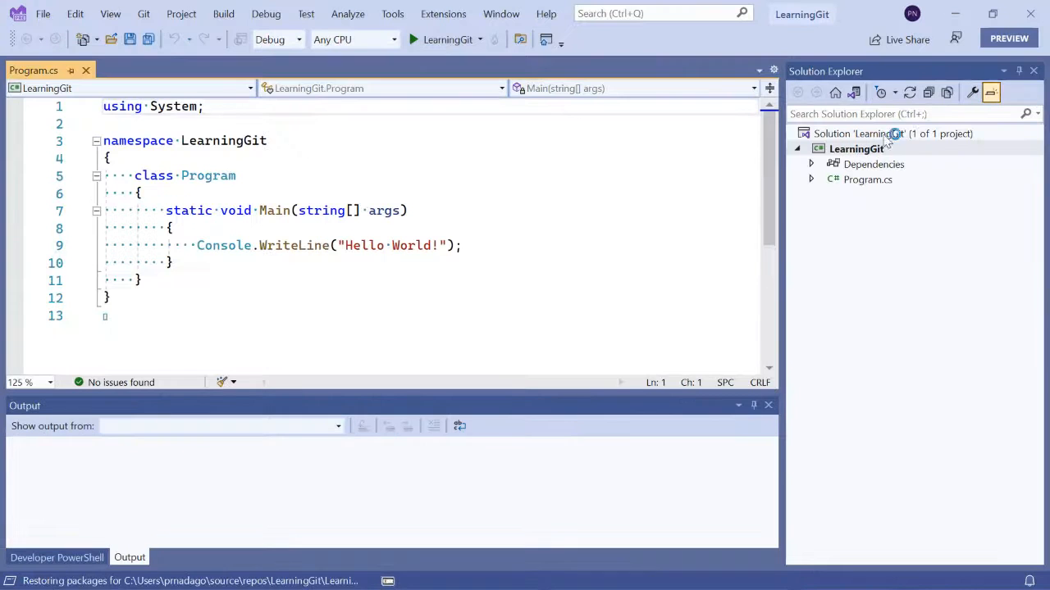
pyautogui.click(853, 181)
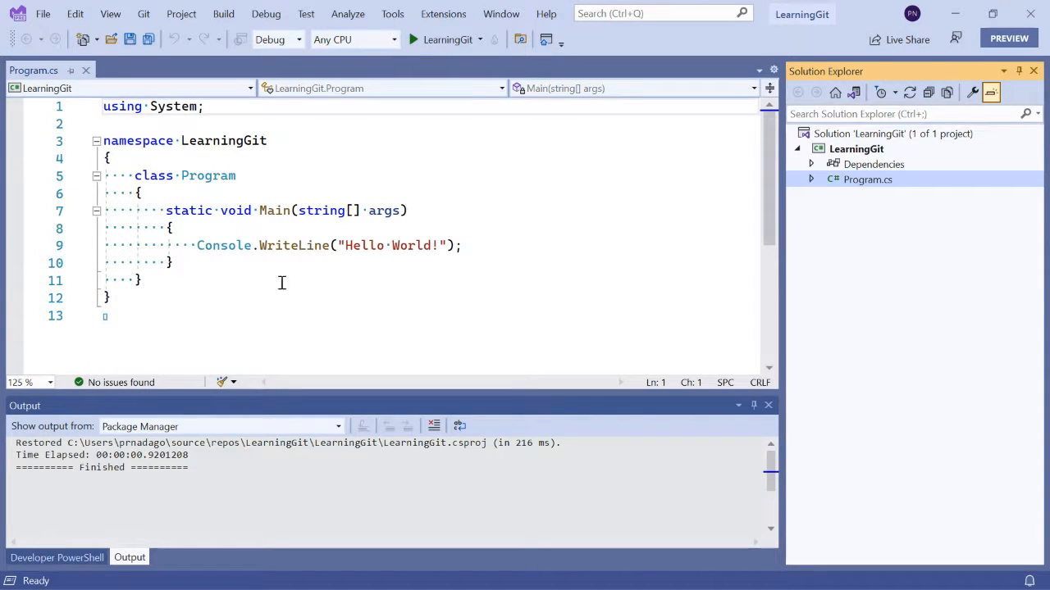
pyautogui.moveTo(486, 244); pyautogui.dragTo(160, 235)
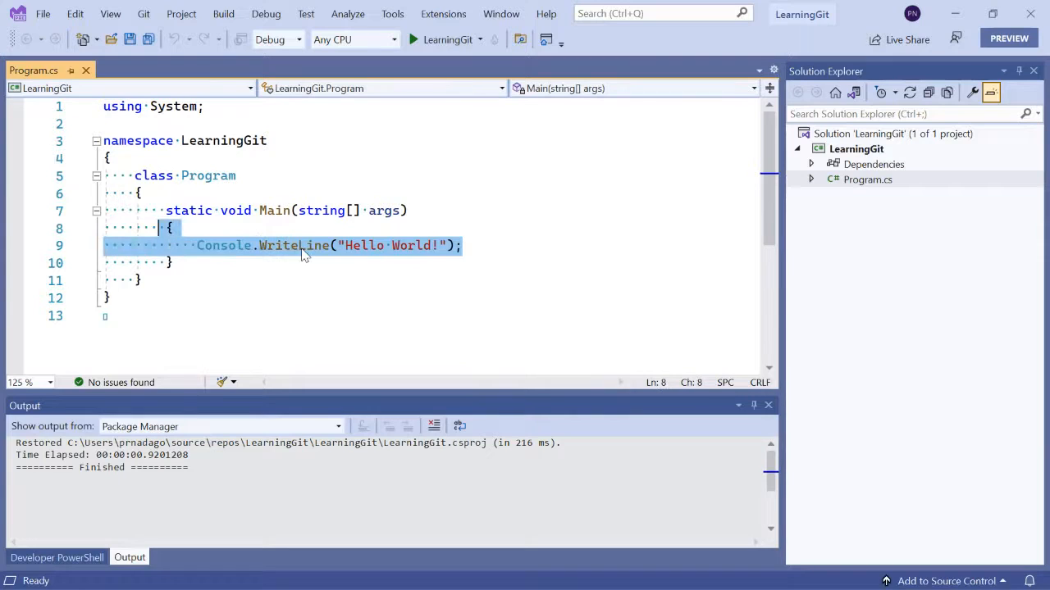
pyautogui.click(302, 248)
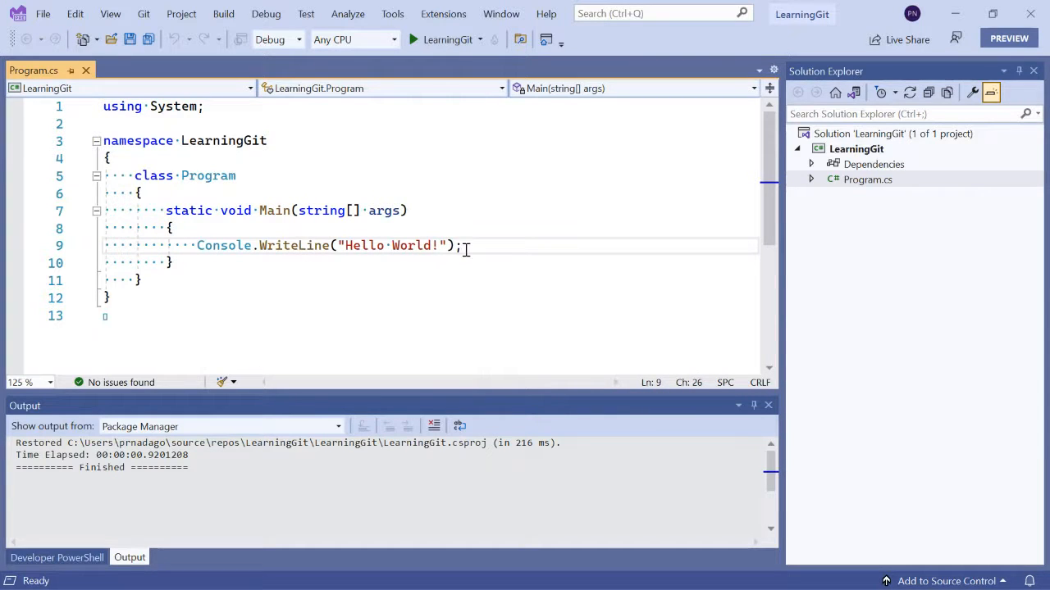
pyautogui.moveTo(473, 253); pyautogui.dragTo(213, 251)
pyautogui.click(292, 249)
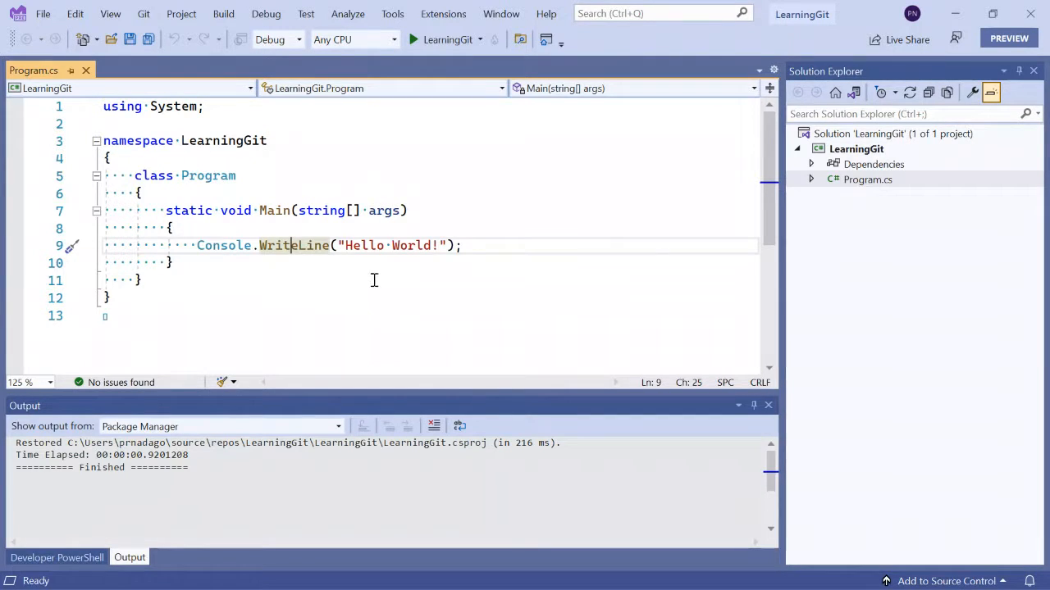
# Step: Show the Git Changes window through the Commit or Stash command and make it taller beneath Solution Explorer
pyautogui.click(144, 16)
pyautogui.click(143, 16)
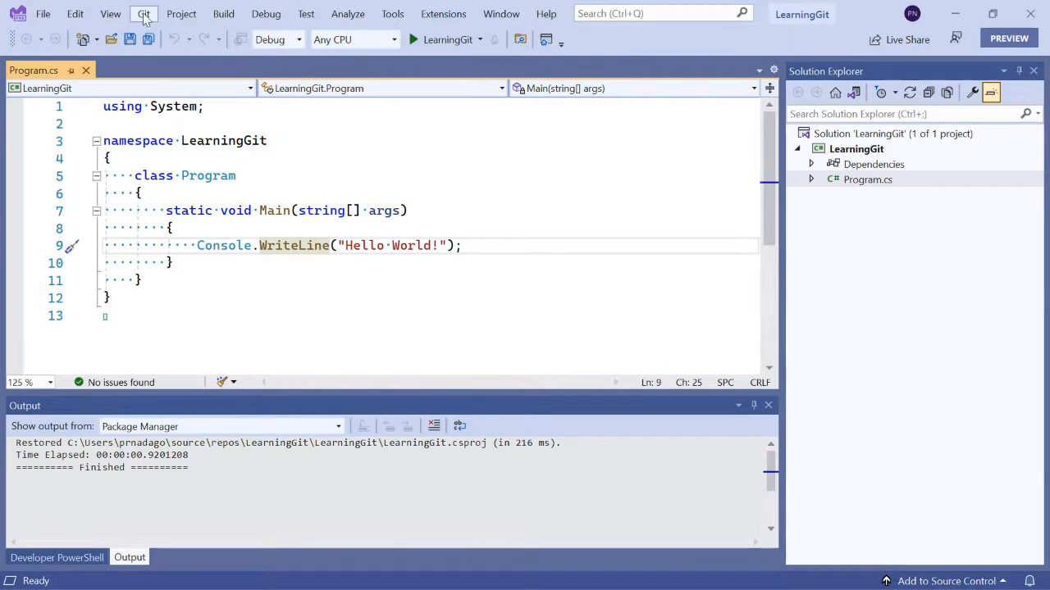
pyautogui.click(146, 17)
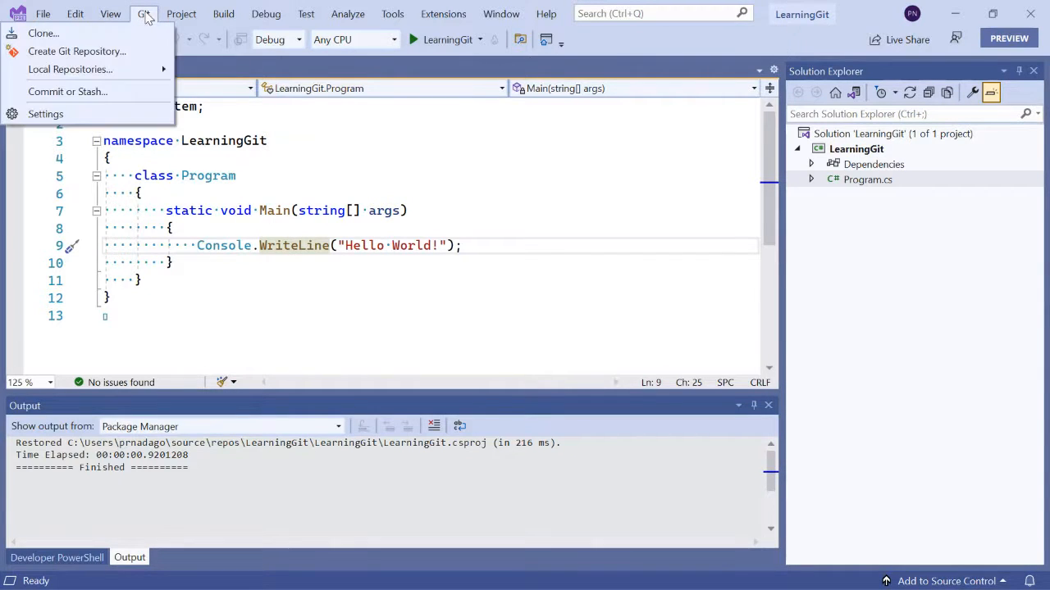
pyautogui.click(113, 94)
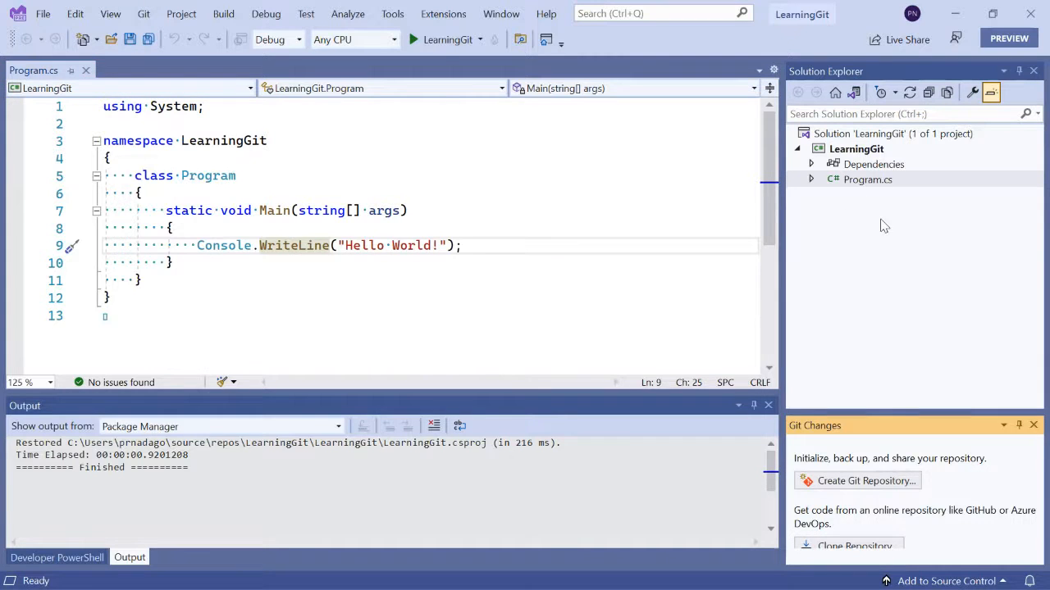
pyautogui.moveTo(873, 414); pyautogui.dragTo(867, 305)
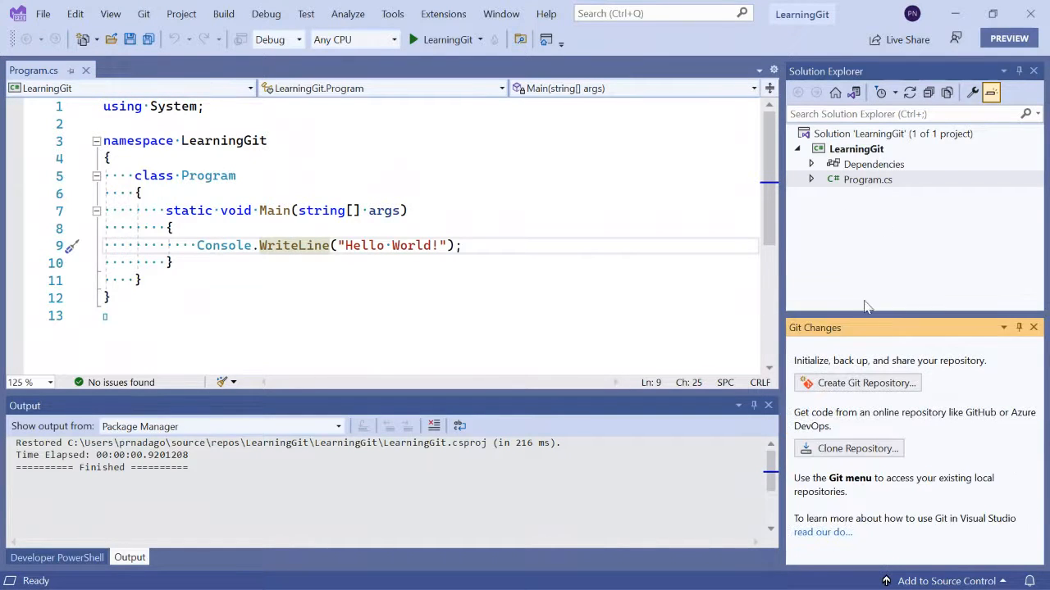
pyautogui.click(148, 16)
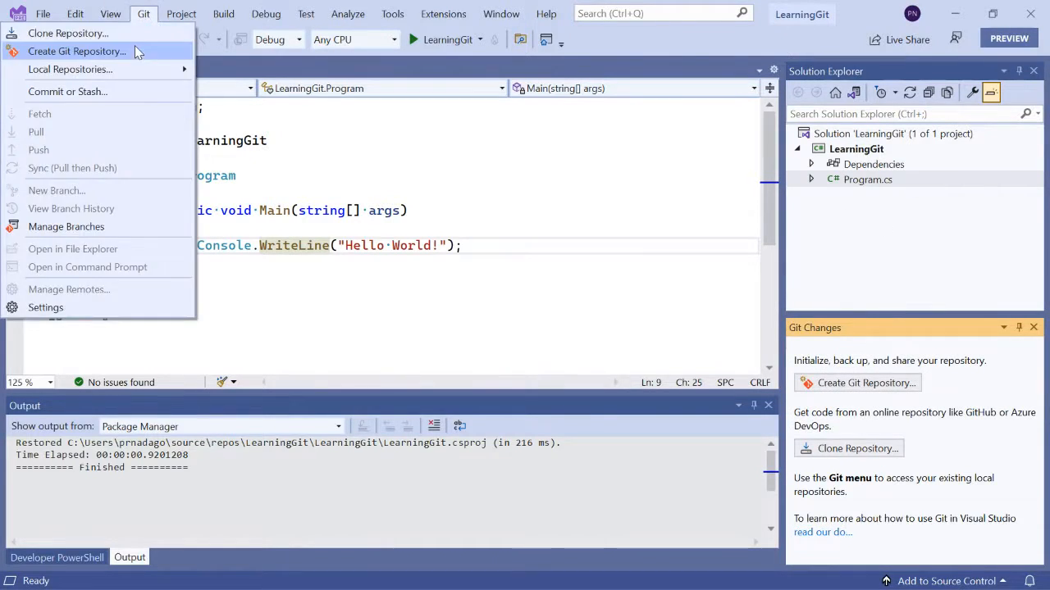
pyautogui.moveTo(113, 15)
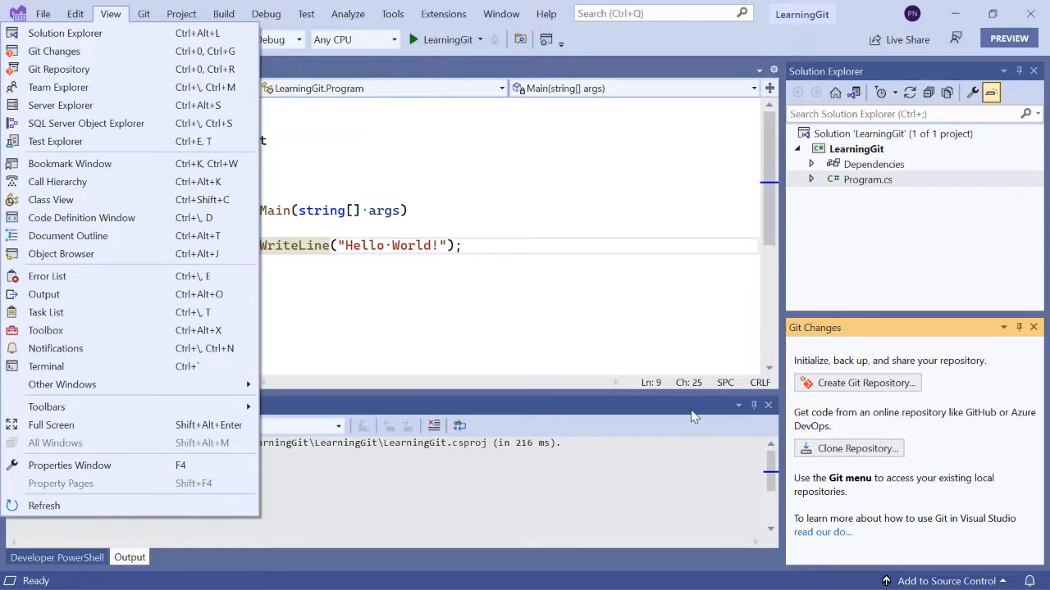
pyautogui.click(841, 332)
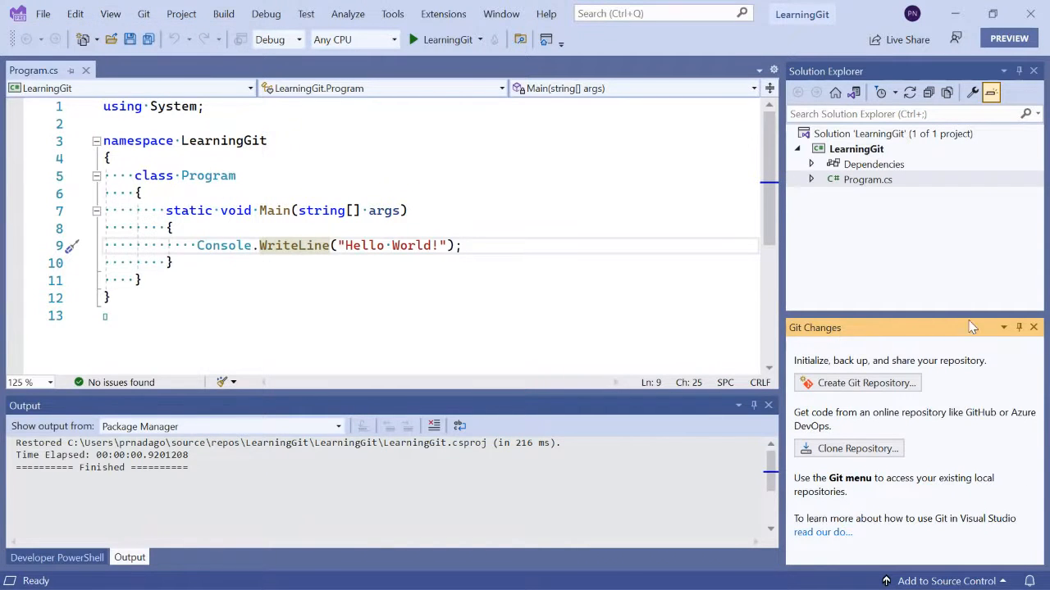
# Step: Enlarge the Git Changes window slightly, open the Create a Git repository dialog for LearningGit and move it higher
pyautogui.moveTo(964, 311); pyautogui.dragTo(965, 293)
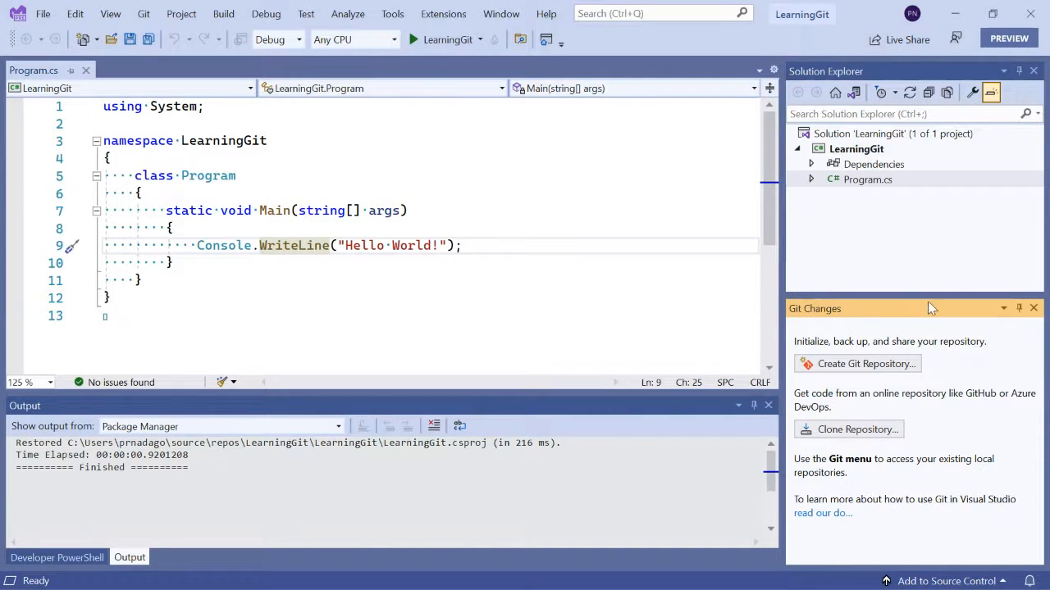
pyautogui.moveTo(778, 312); pyautogui.dragTo(768, 313)
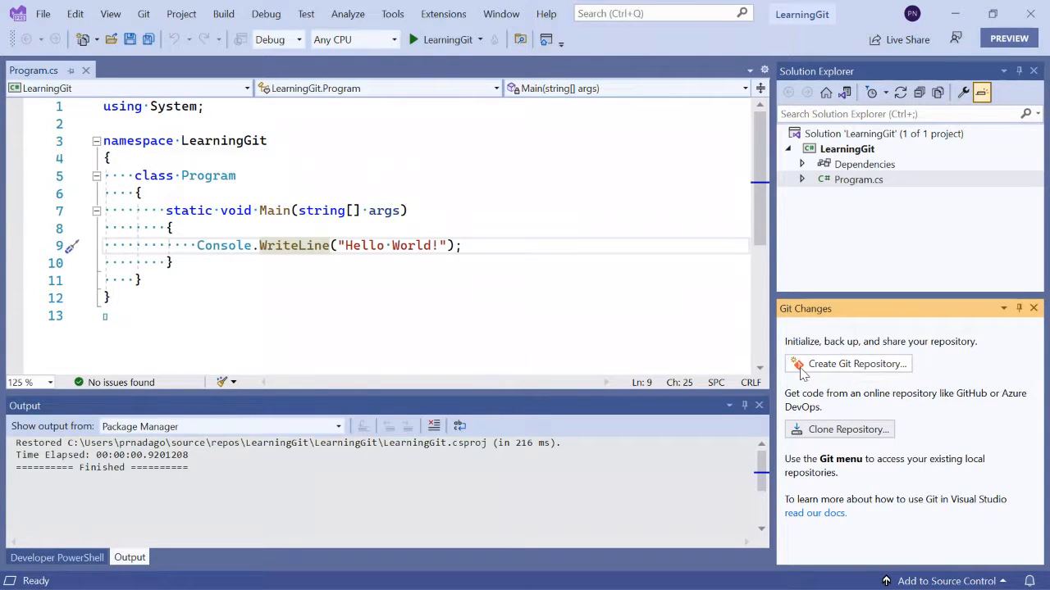
pyautogui.click(861, 365)
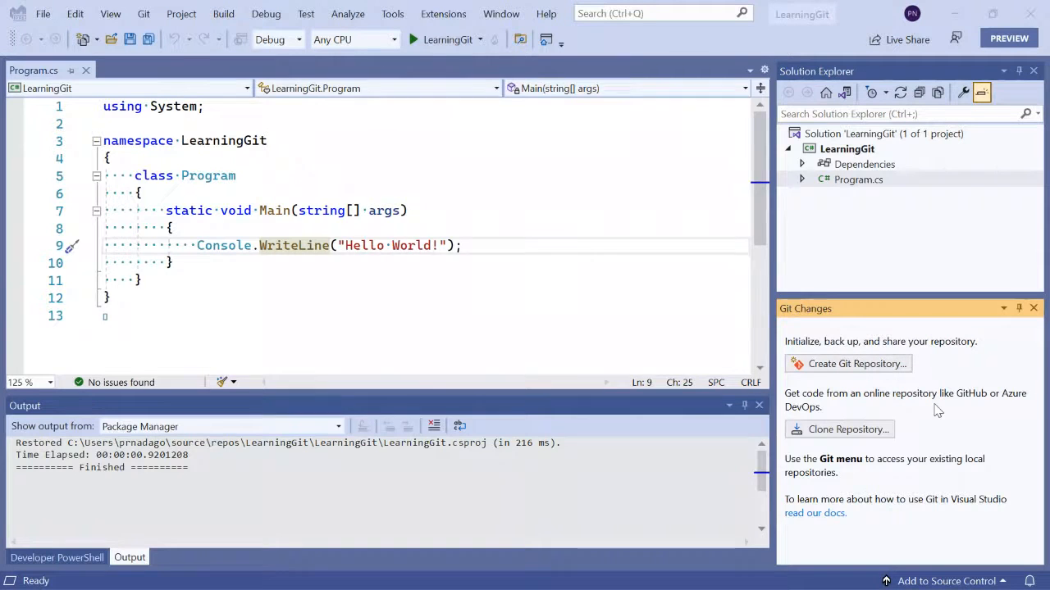
pyautogui.moveTo(683, 80); pyautogui.dragTo(628, 87)
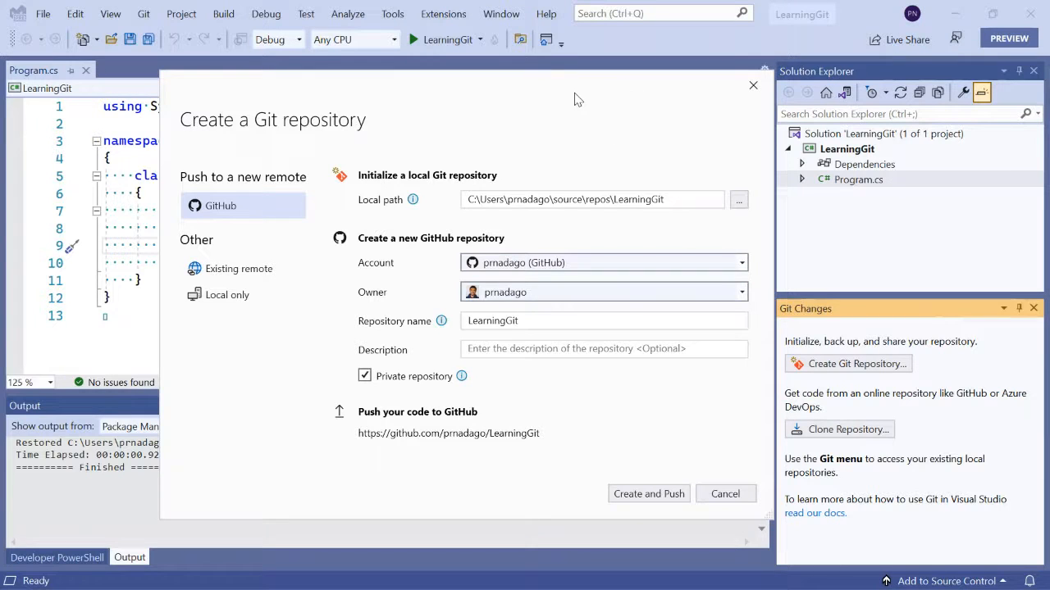
pyautogui.moveTo(578, 88); pyautogui.dragTo(588, 87)
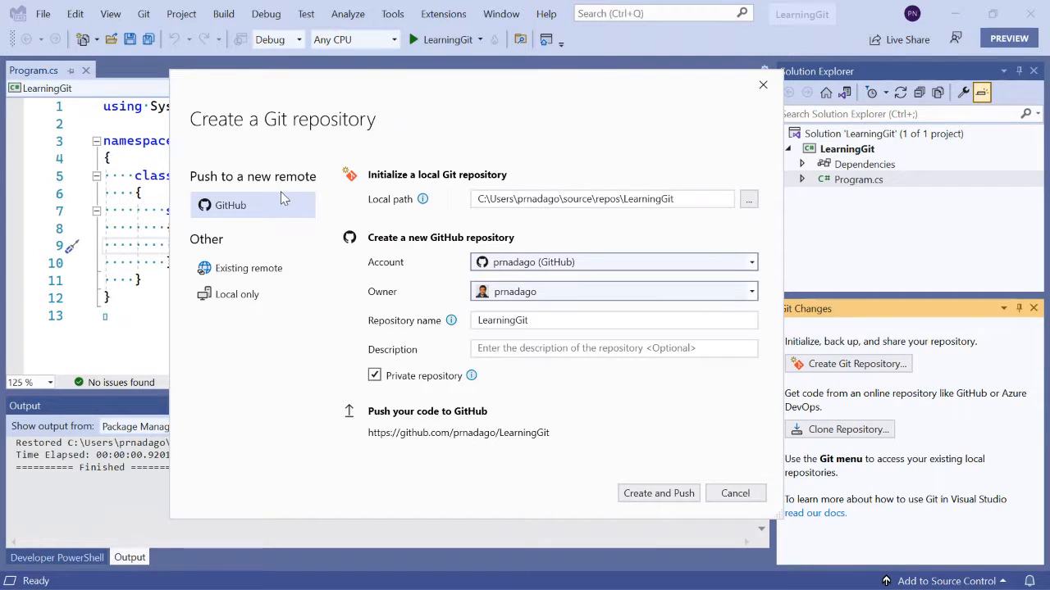
pyautogui.moveTo(401, 86); pyautogui.dragTo(404, 62)
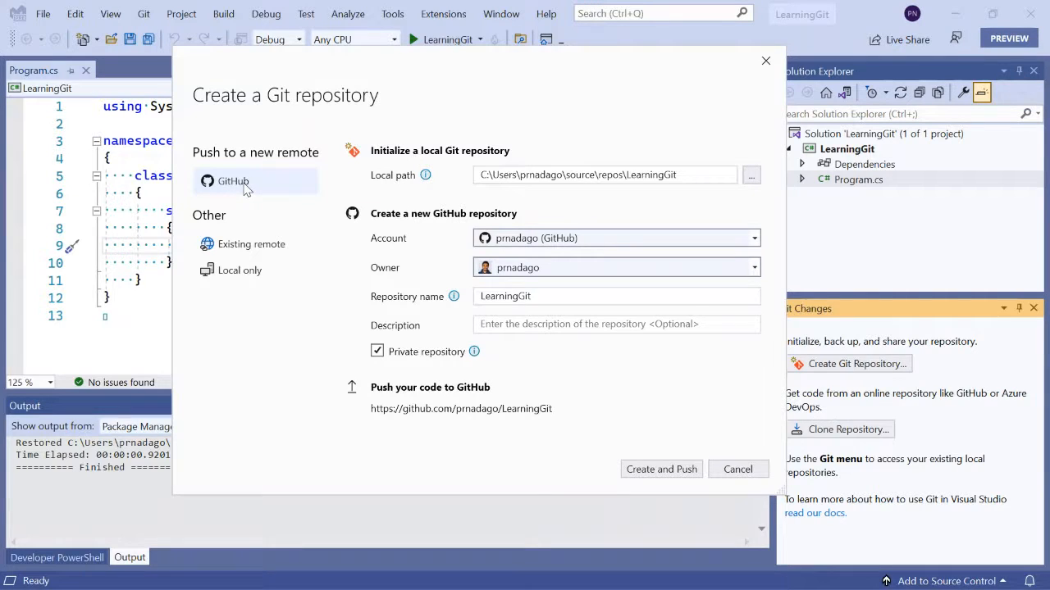
# Step: Look through the Existing remote and Local only options, return to the GitHub option and check its available accounts
pyautogui.click(221, 248)
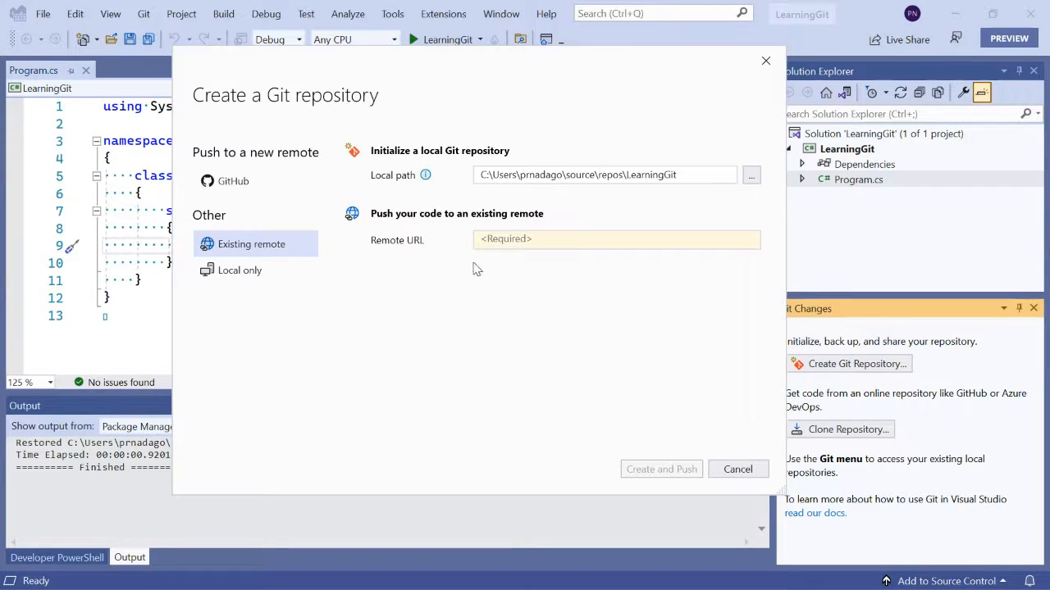
pyautogui.click(236, 269)
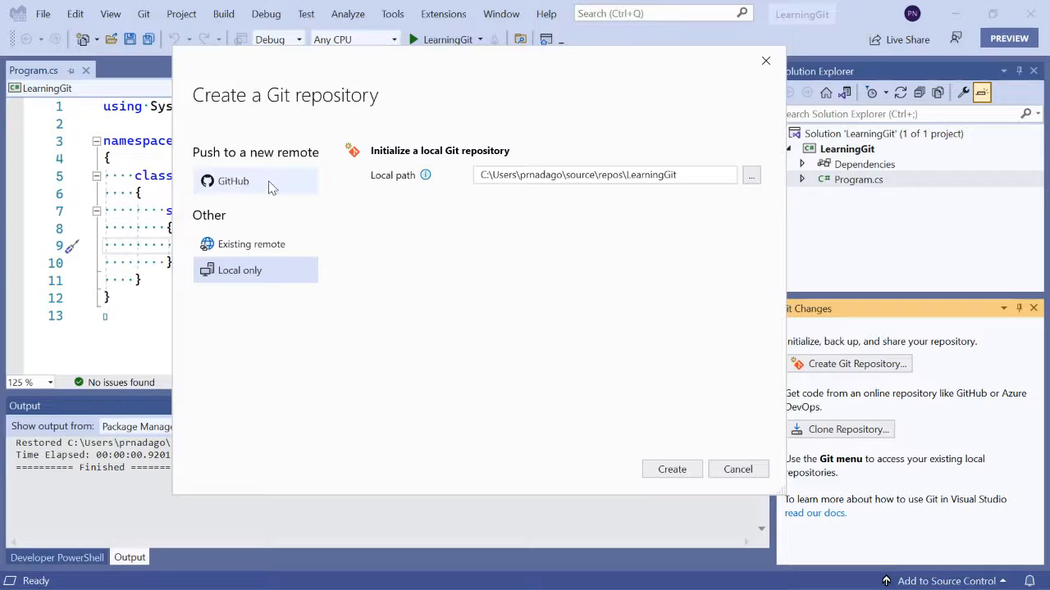
pyautogui.click(231, 182)
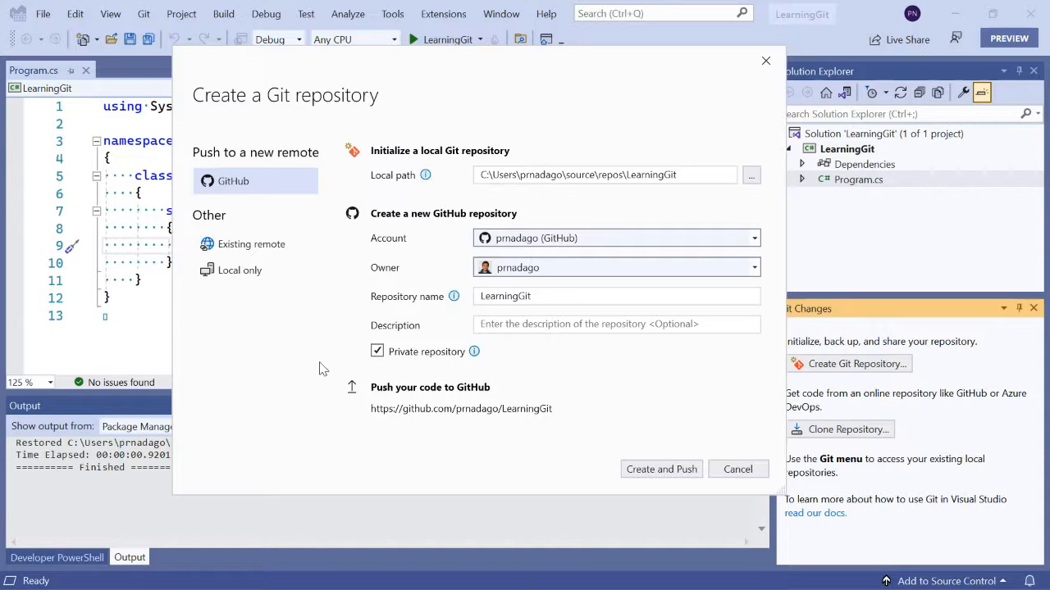
pyautogui.click(556, 245)
pyautogui.click(554, 233)
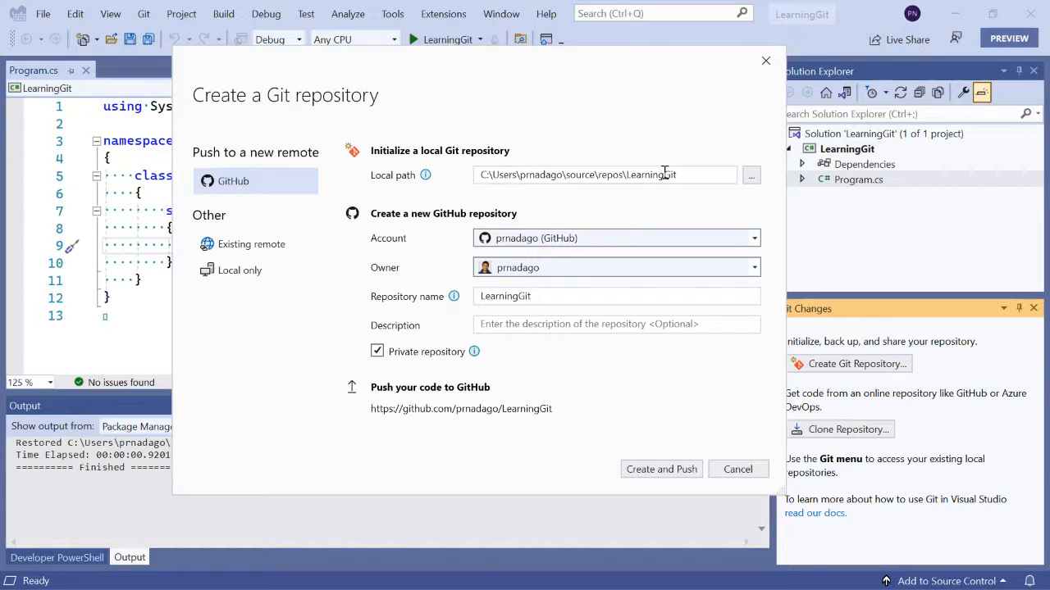
# Step: Enter the repository description "This is a sample repo to learn Git"
pyautogui.click(507, 324)
pyautogui.write('This is a ')
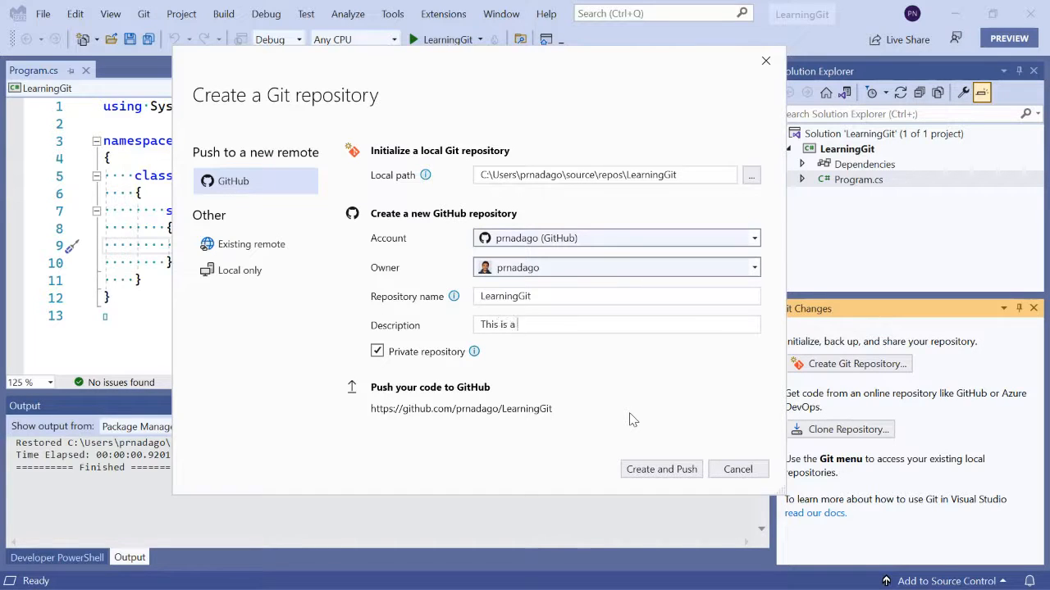
pyautogui.write('sample repo to learn git')
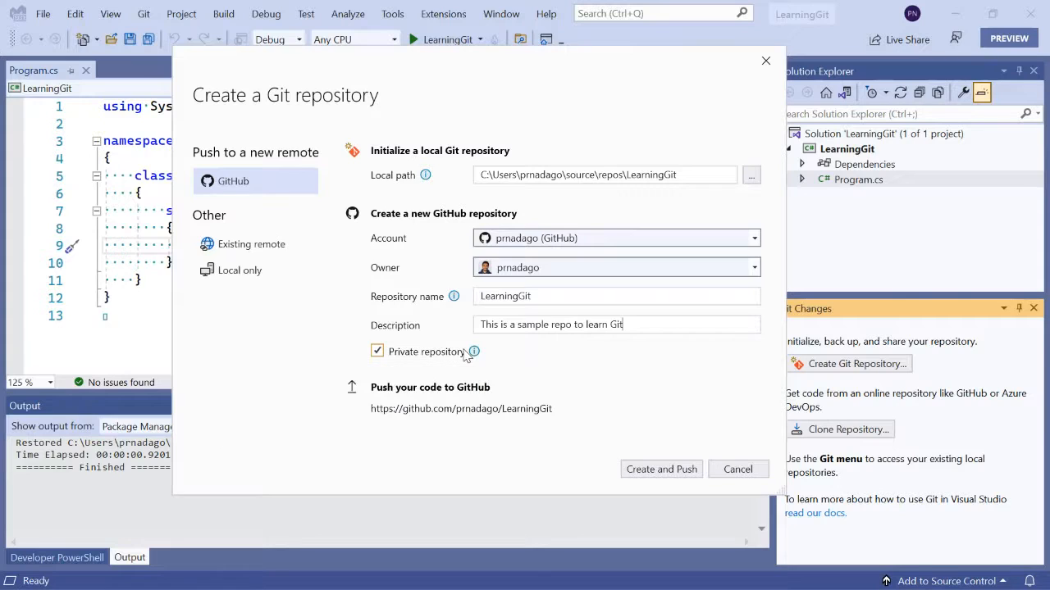
# Step: Switch the Private repository option off and back on, and create the LearningGit repository and push it to GitHub
pyautogui.moveTo(475, 355)
pyautogui.click(377, 352)
pyautogui.moveTo(474, 352)
pyautogui.click(378, 353)
pyautogui.click(666, 475)
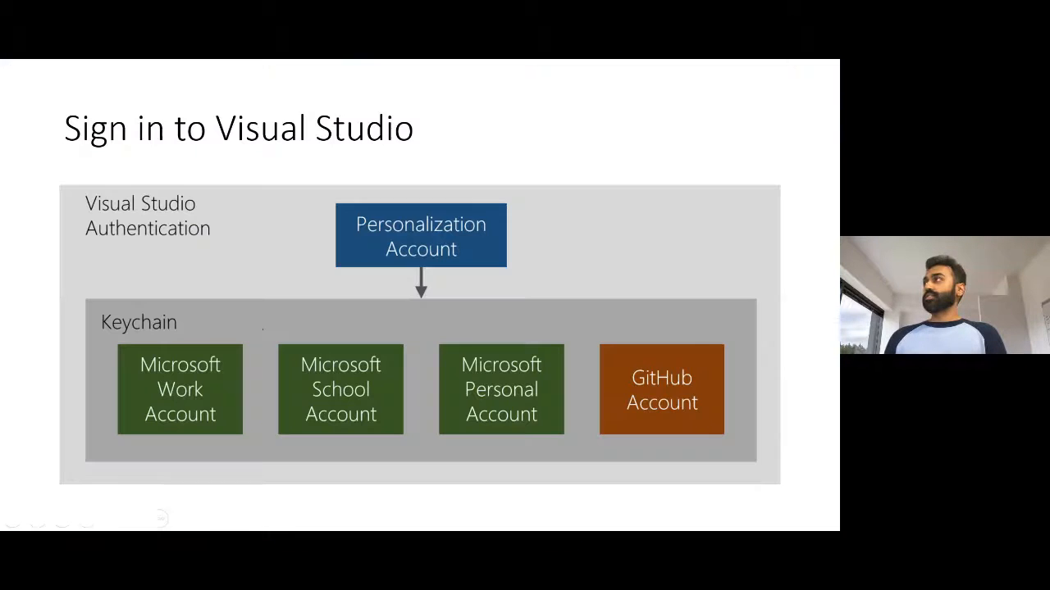
pyautogui.click(760, 308)
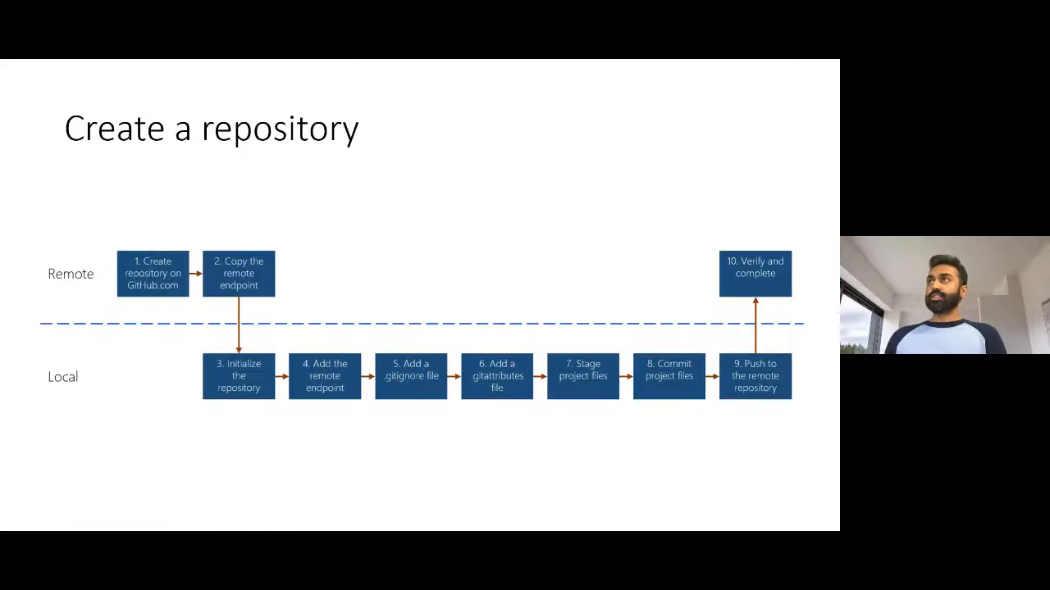